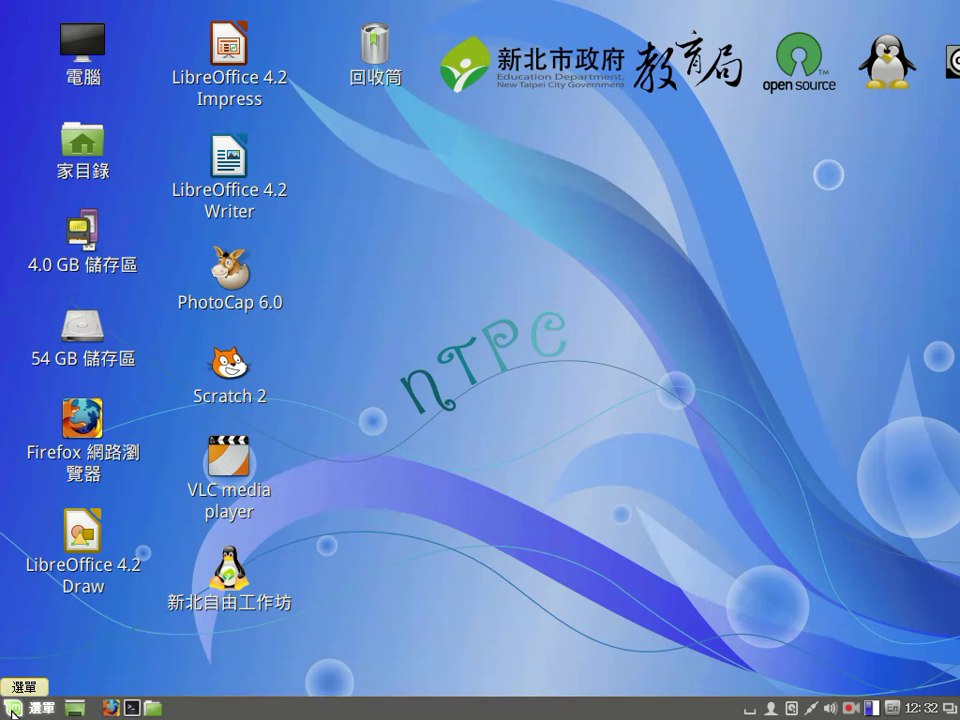
Step: Launch 安裝 Linux Mint from the 管理 menu and authenticate with the administrator password
left_click(14, 710)
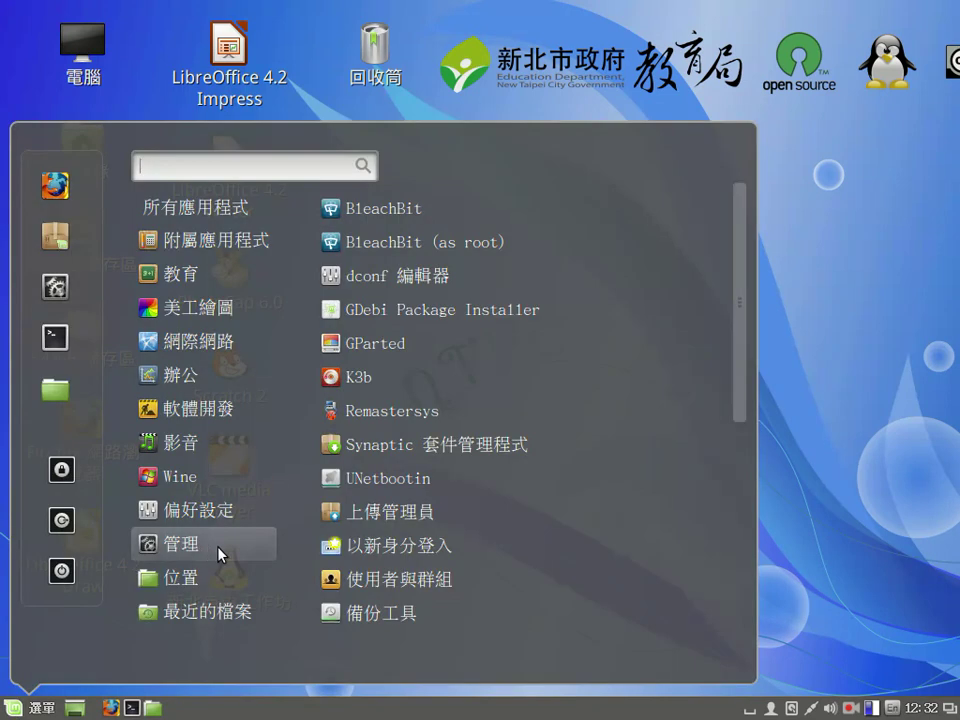
scroll(505, 435, "down", 4)
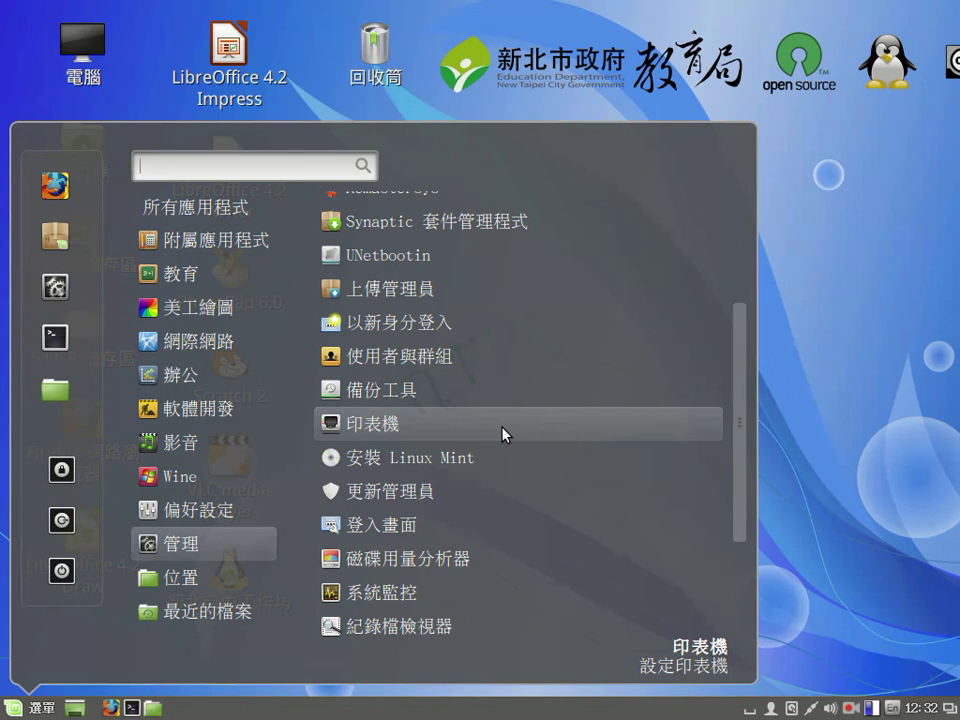
left_click(539, 462)
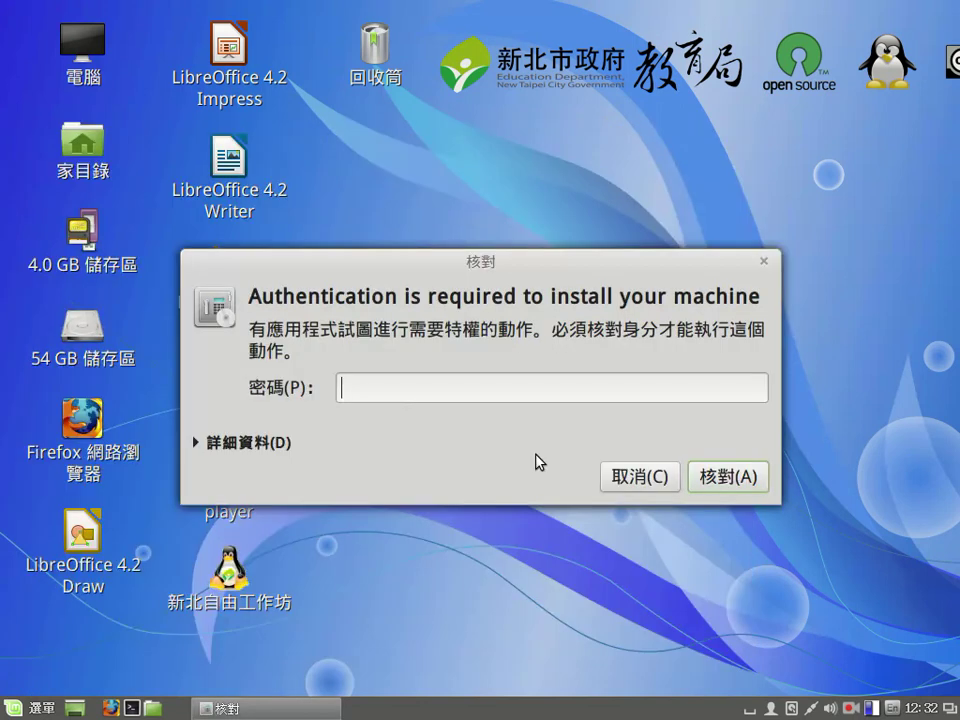
type("••••")
key("Return")
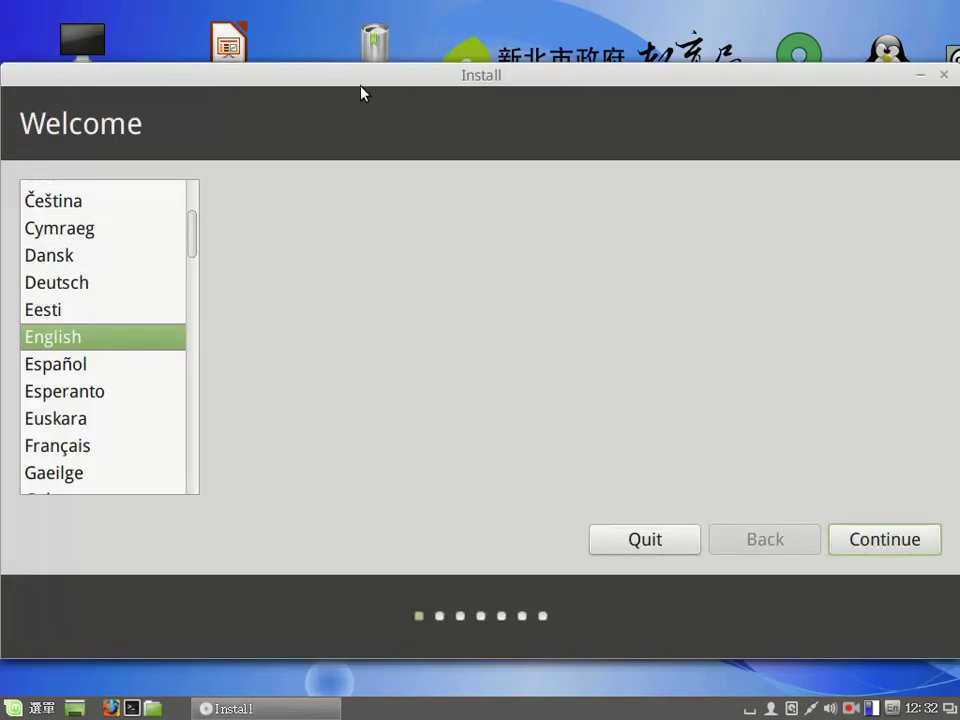
Step: Choose 中文(繁體) as the installer language and continue to the preparation checks
scroll(110, 355, "up", 3)
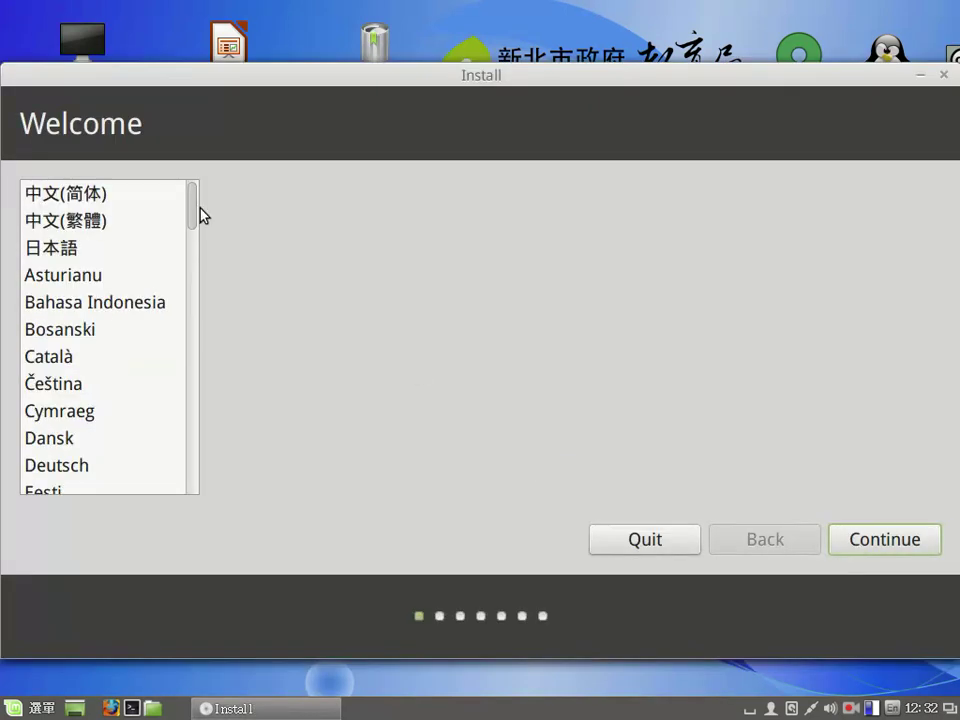
left_click(99, 229)
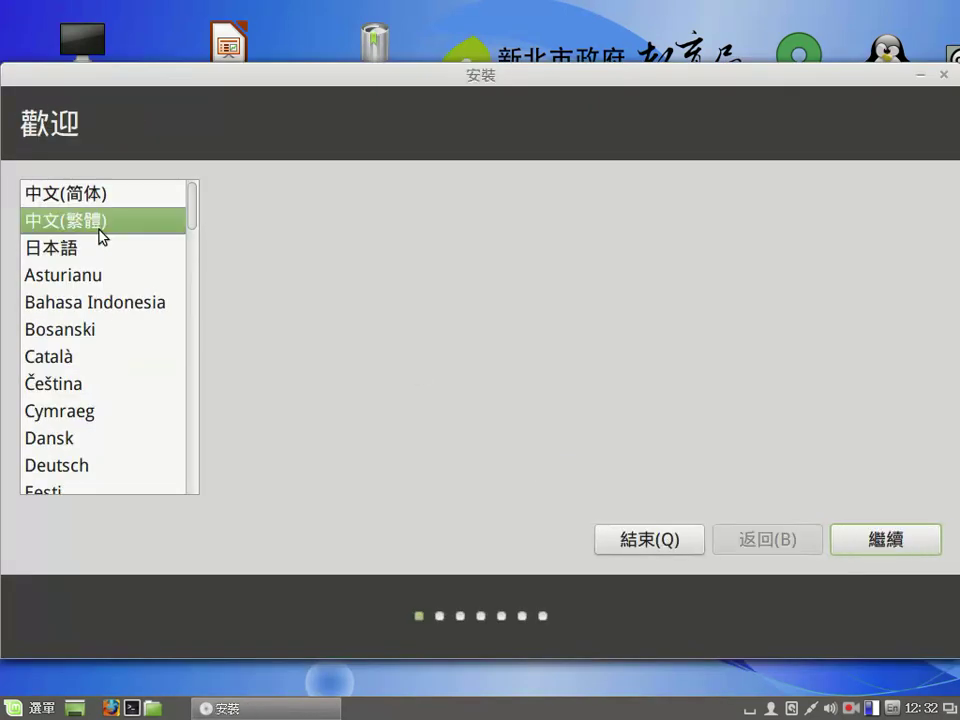
left_click(880, 540)
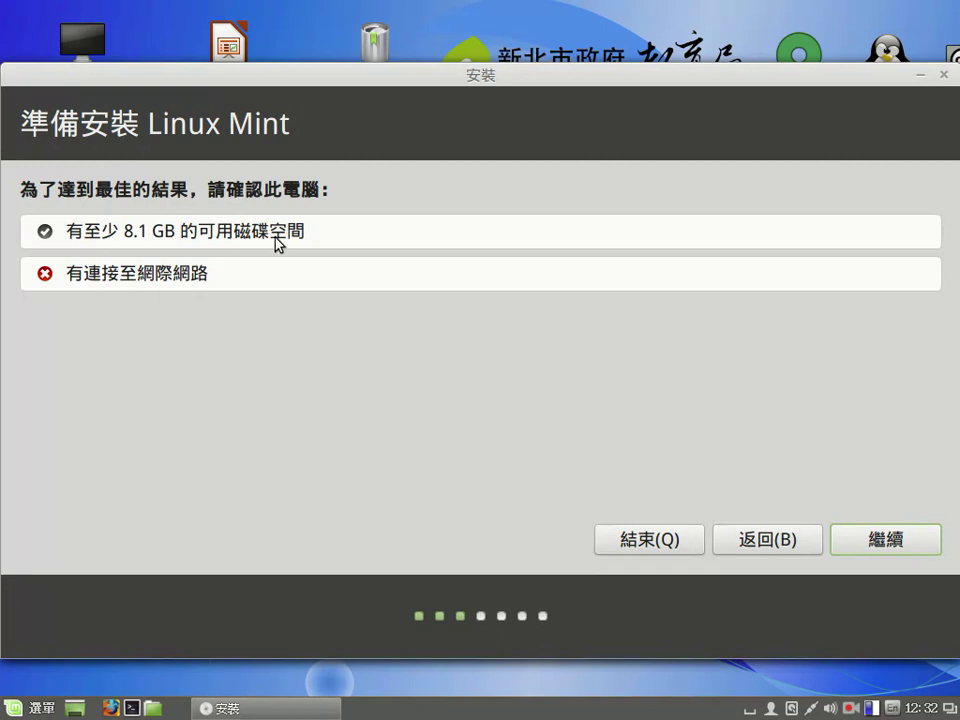
Step: Continue past 準備安裝 and allow unmounting the mounted /dev/sda and /dev/sdc partitions
key("Return")
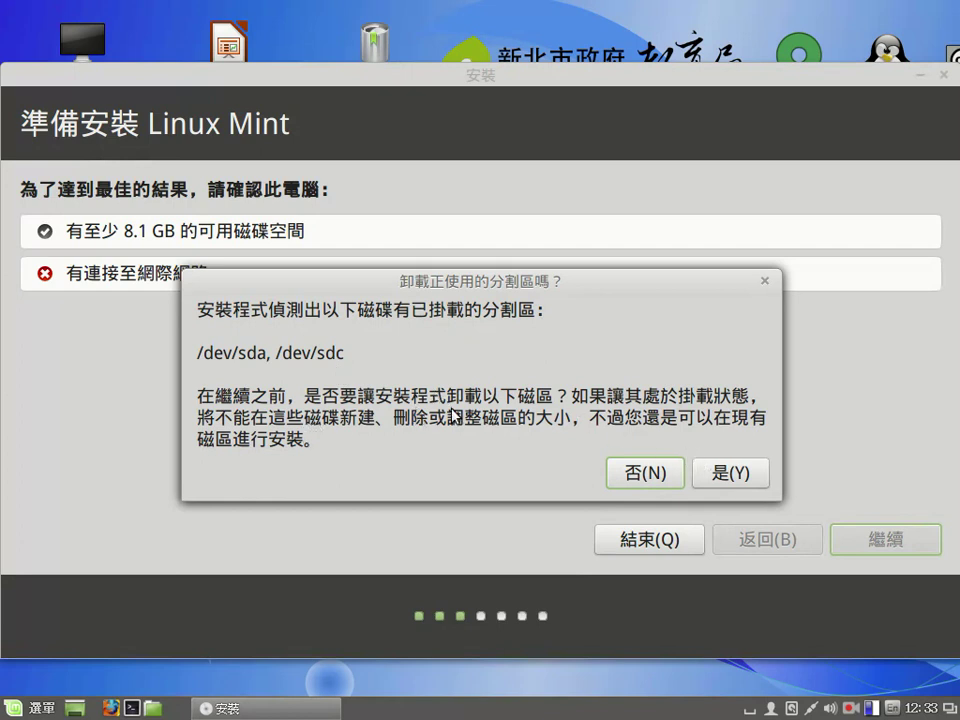
left_click(722, 471)
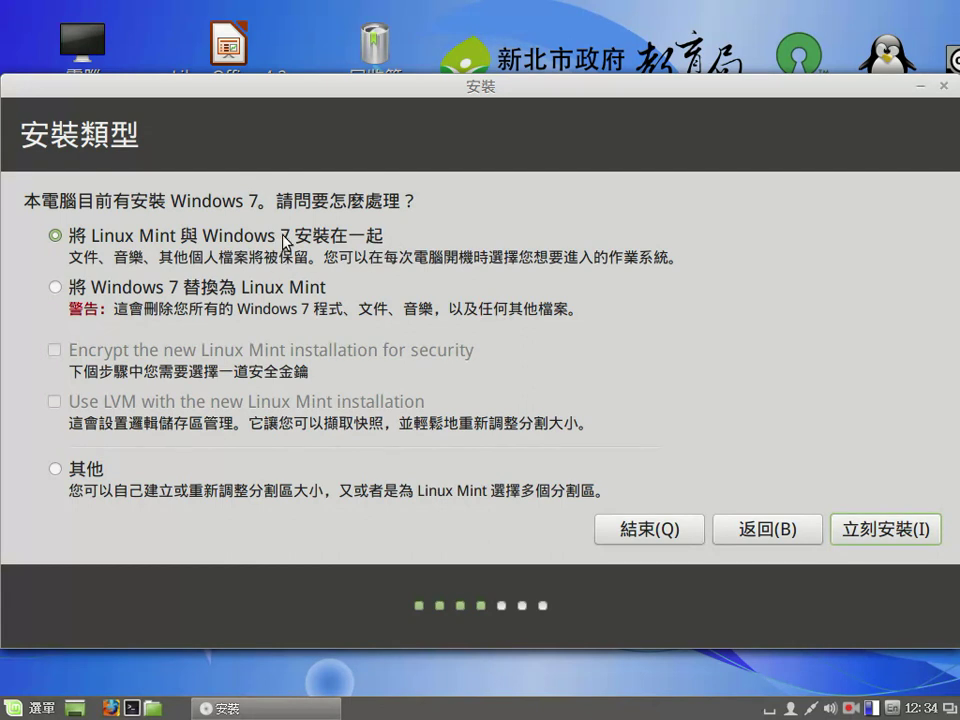
Step: Try the 將 Windows 7 替換為 Linux Mint option, then settle on manual partitioning with 其他
left_click(95, 287)
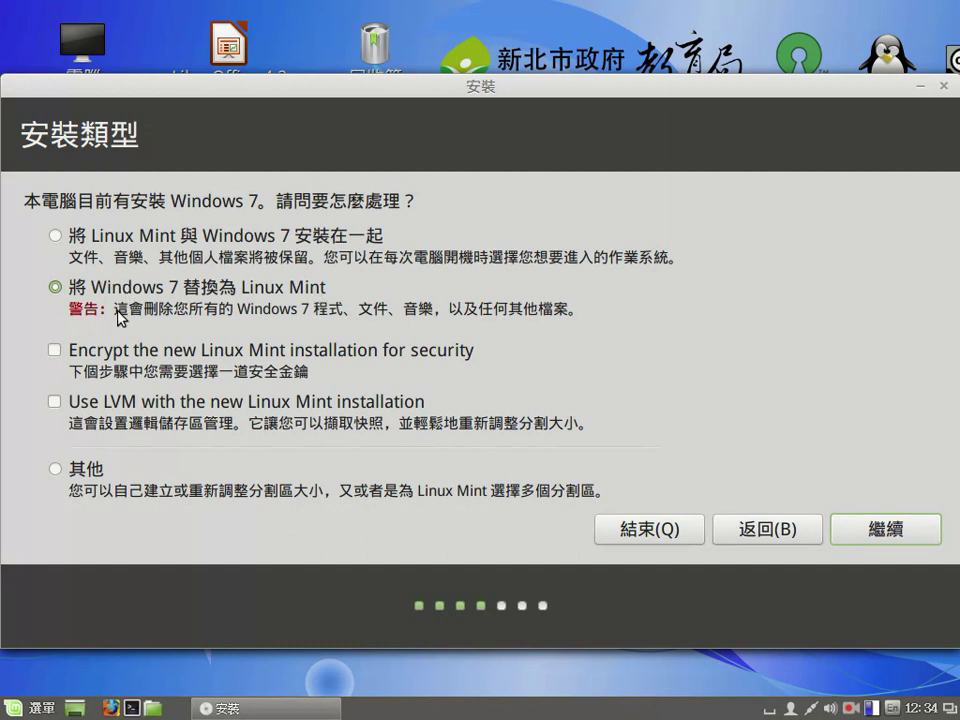
left_click(56, 470)
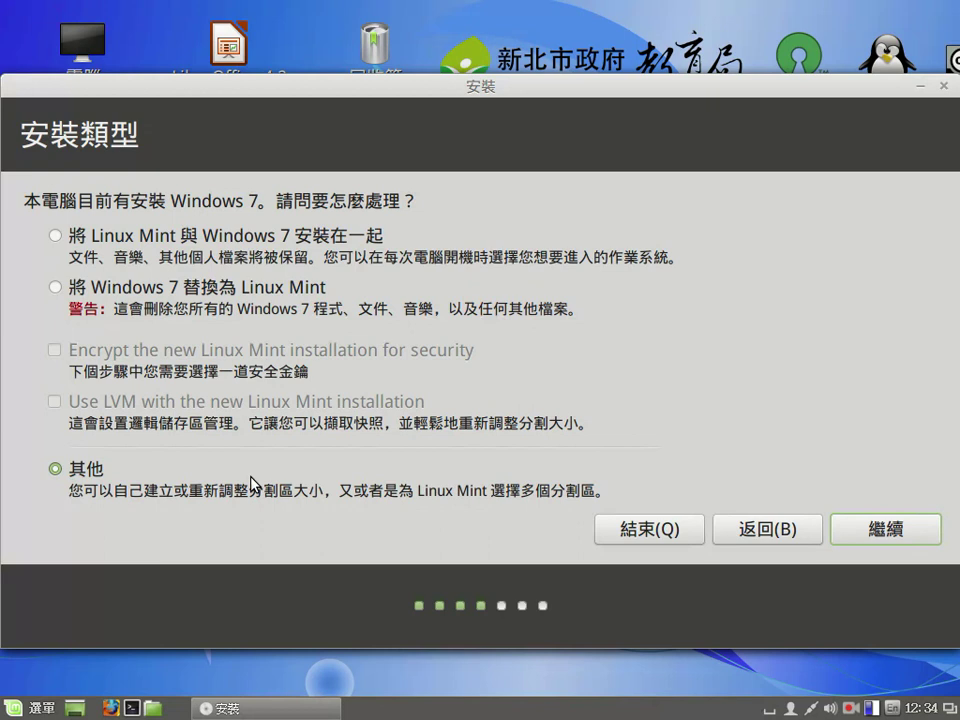
Step: Launch GParted from the menu search and authenticate with the administrator password
left_click(22, 708)
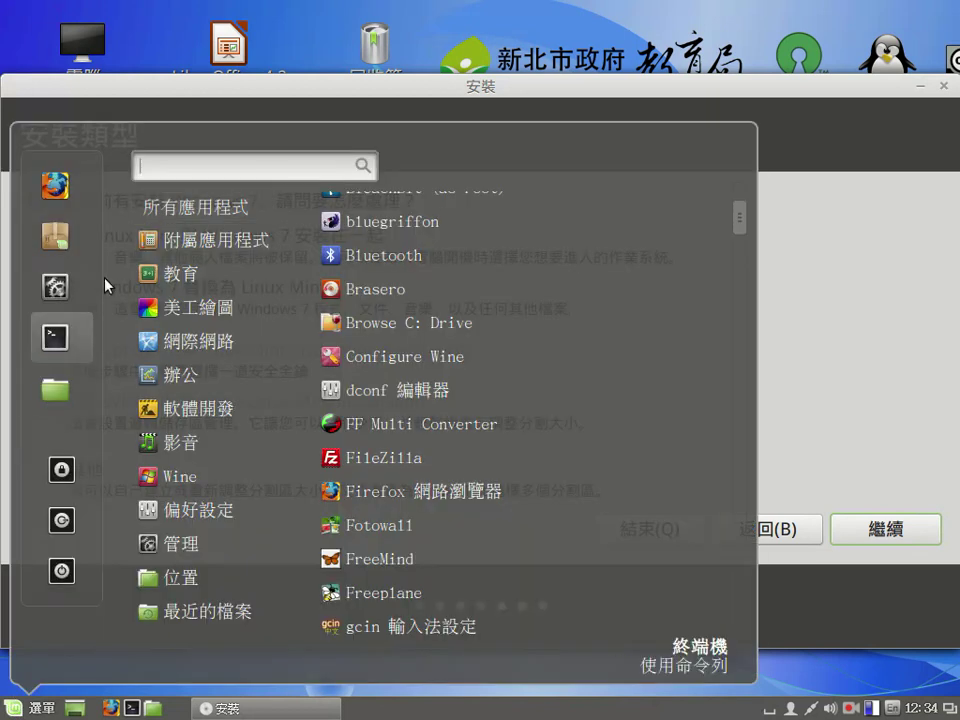
type("gpa")
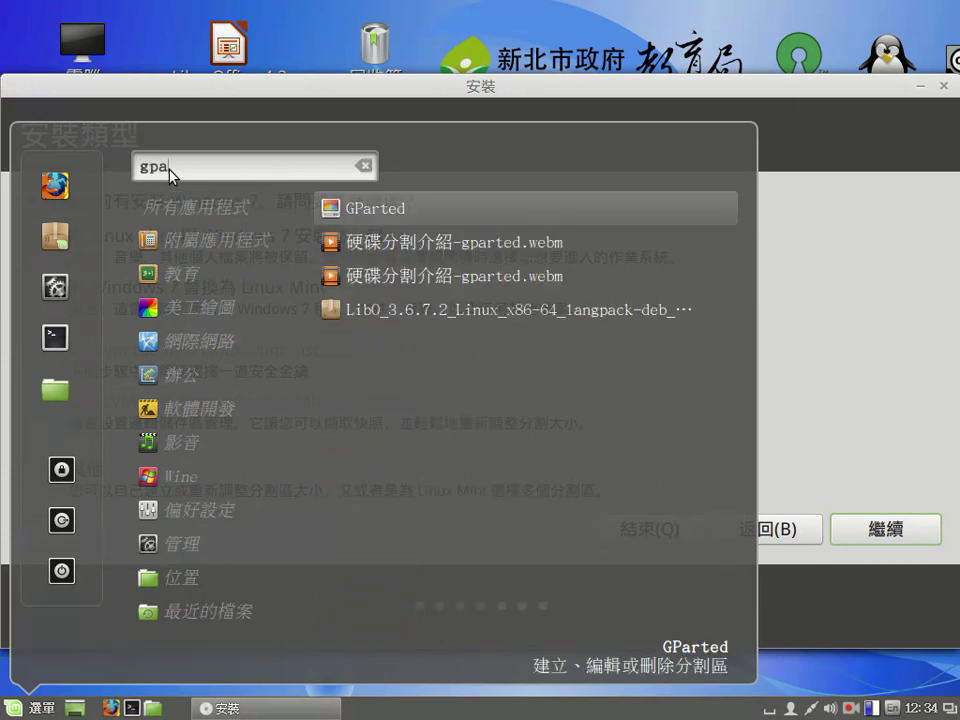
key("Return")
type("••••")
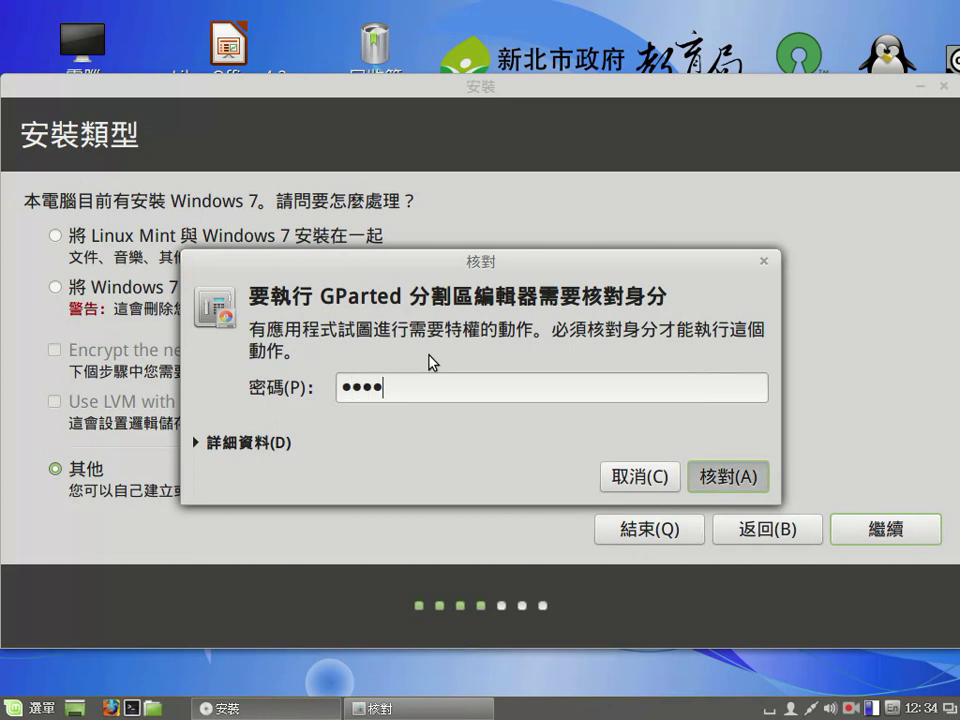
key("Return")
Step: Review /dev/sda's 97.66 GB unallocated space, close GParted, and pick installing alongside Windows 7
left_click_drag(300, 17, 450, 85)
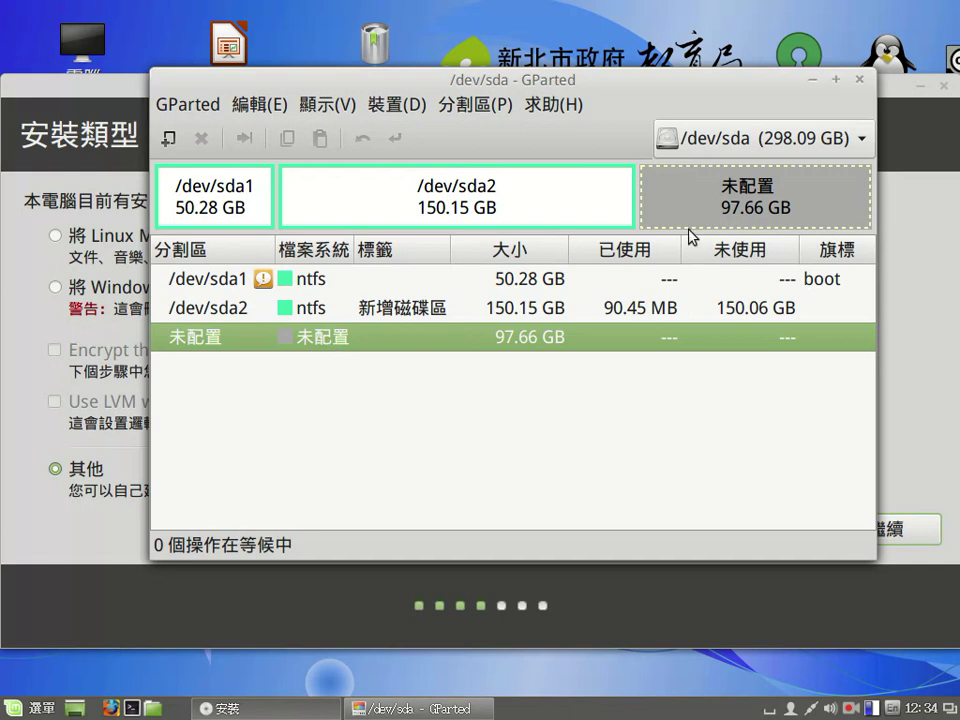
left_click(859, 79)
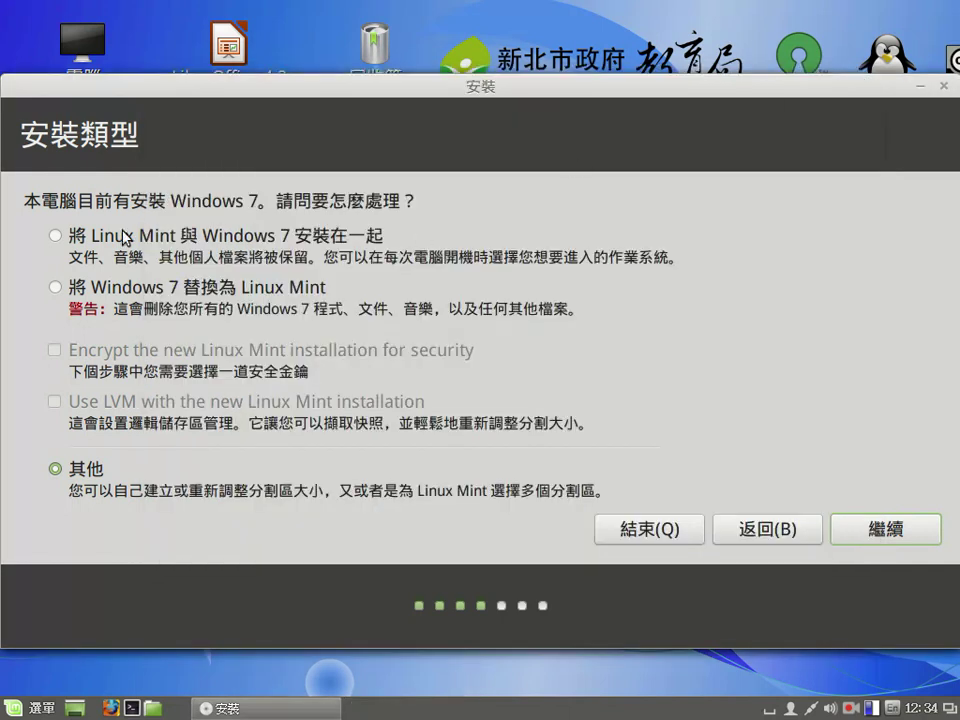
left_click(55, 236)
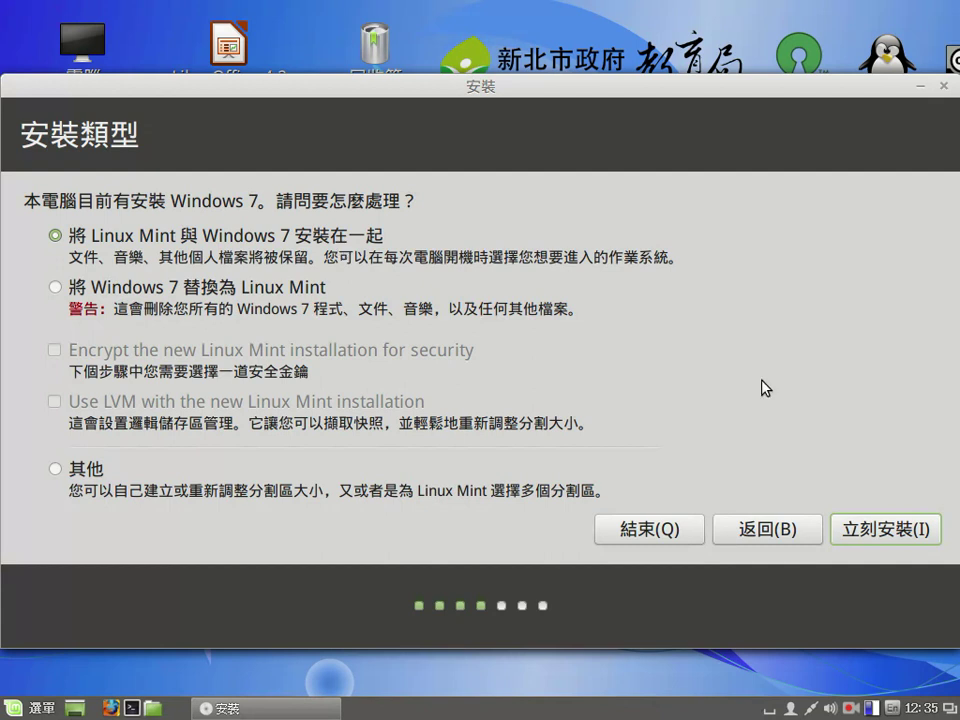
Step: Start installing alongside Windows 7 with 立刻安裝(I)
left_click(886, 537)
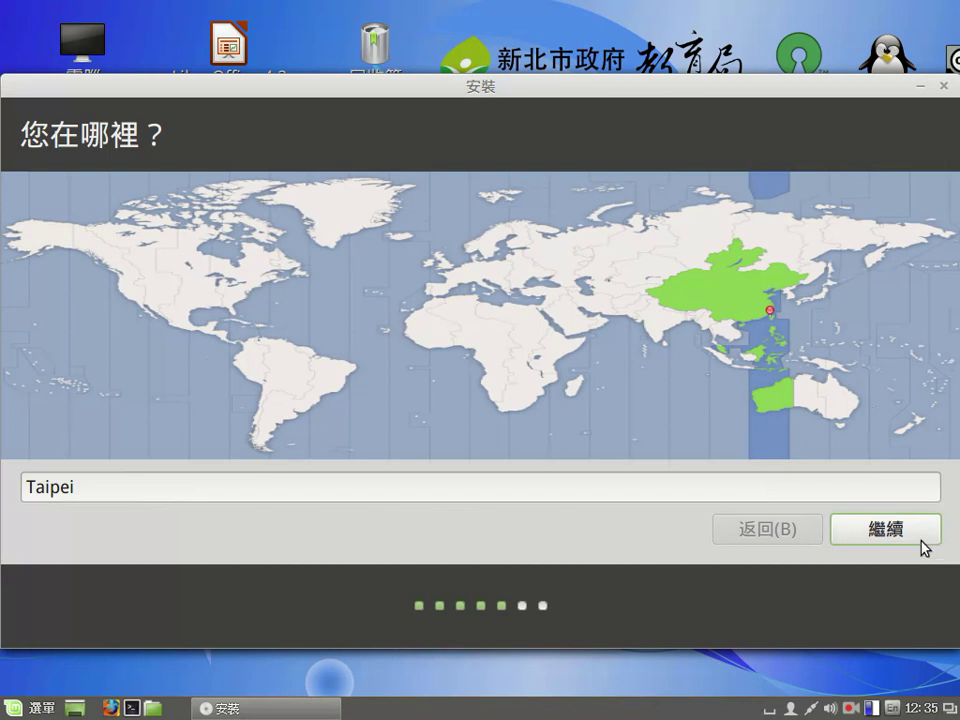
Step: Keep Taipei as the location and 漢語 as the keyboard layout
left_click(884, 531)
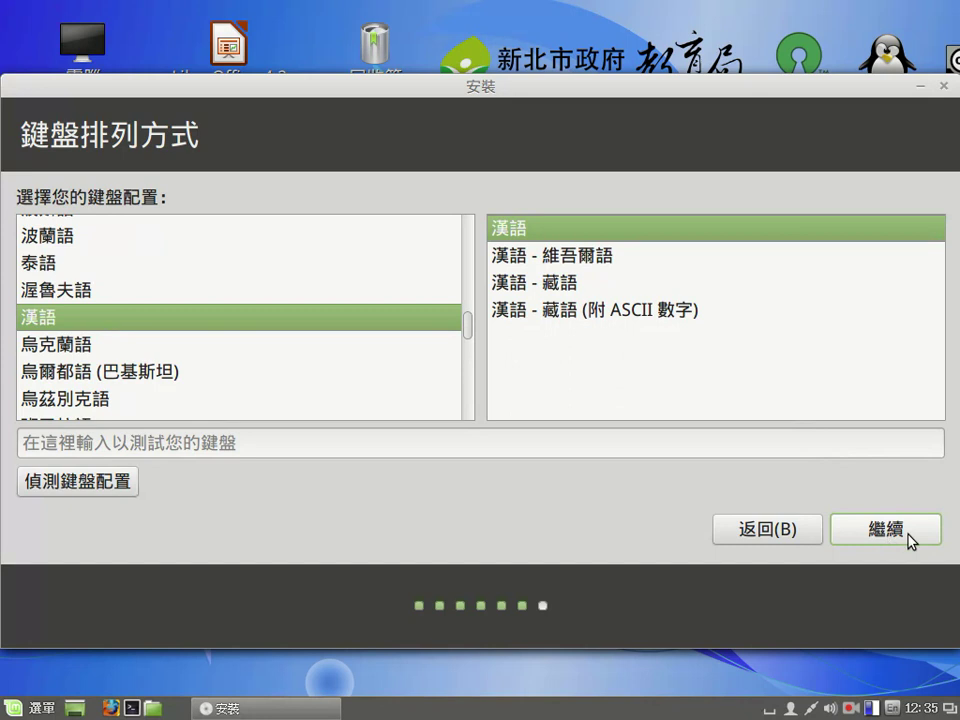
left_click(908, 535)
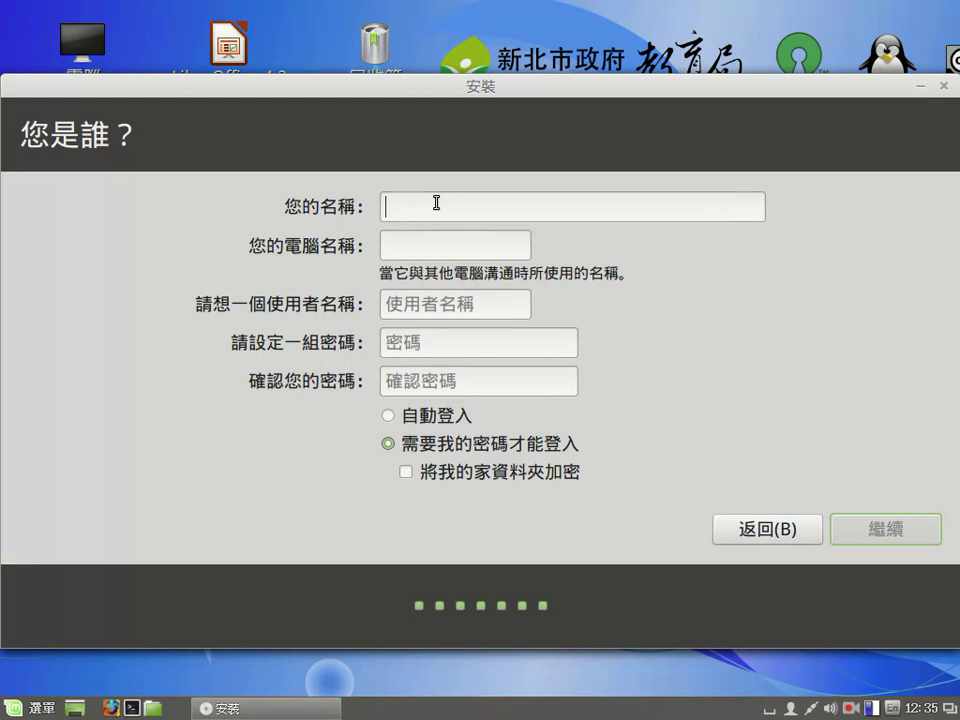
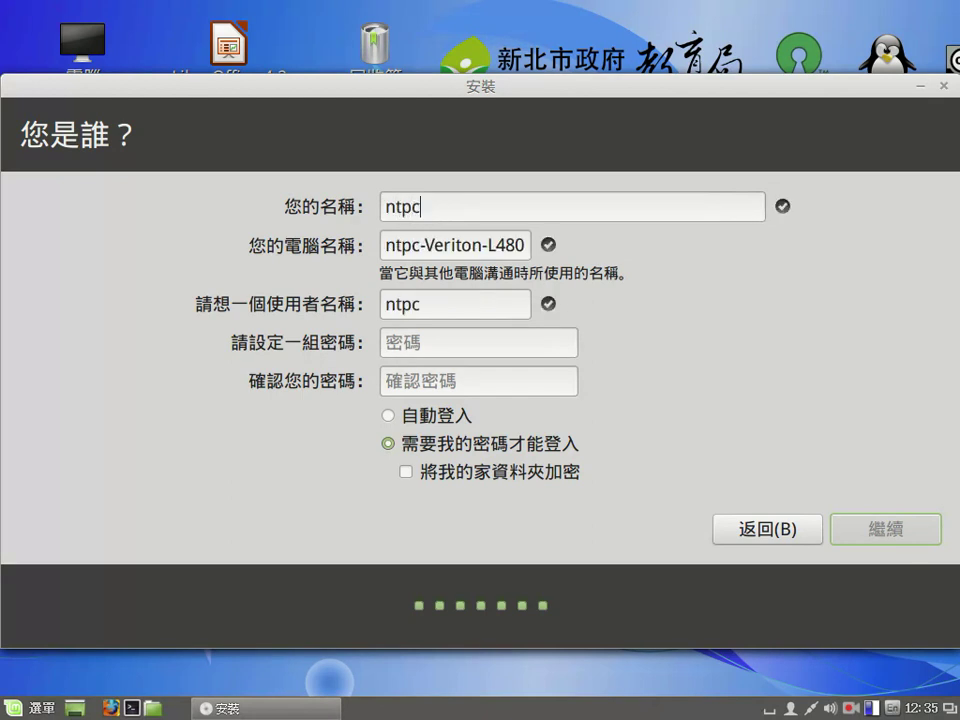
Step: Enter the user's name on 您是誰？ and set a matching login password in both fields
left_click(436, 338)
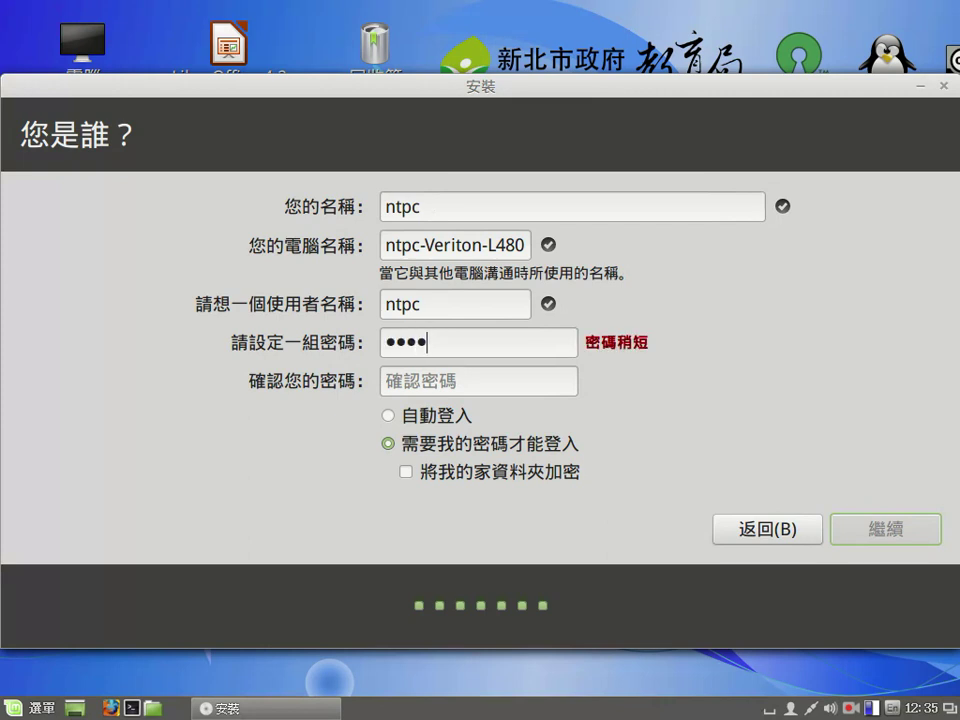
left_click(416, 386)
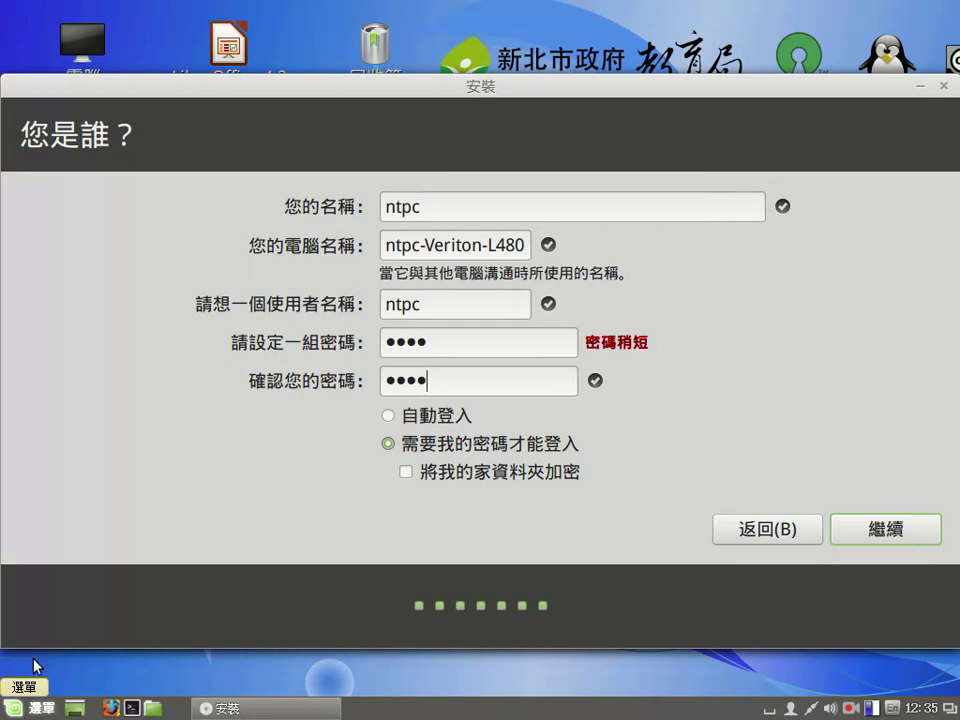
key("super")
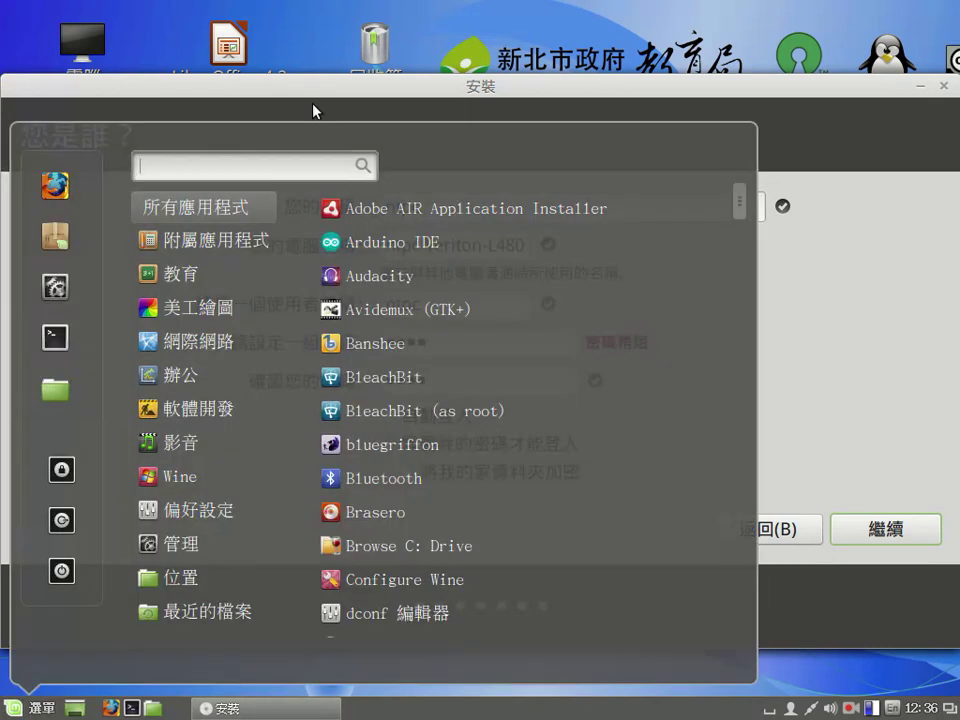
left_click(308, 113)
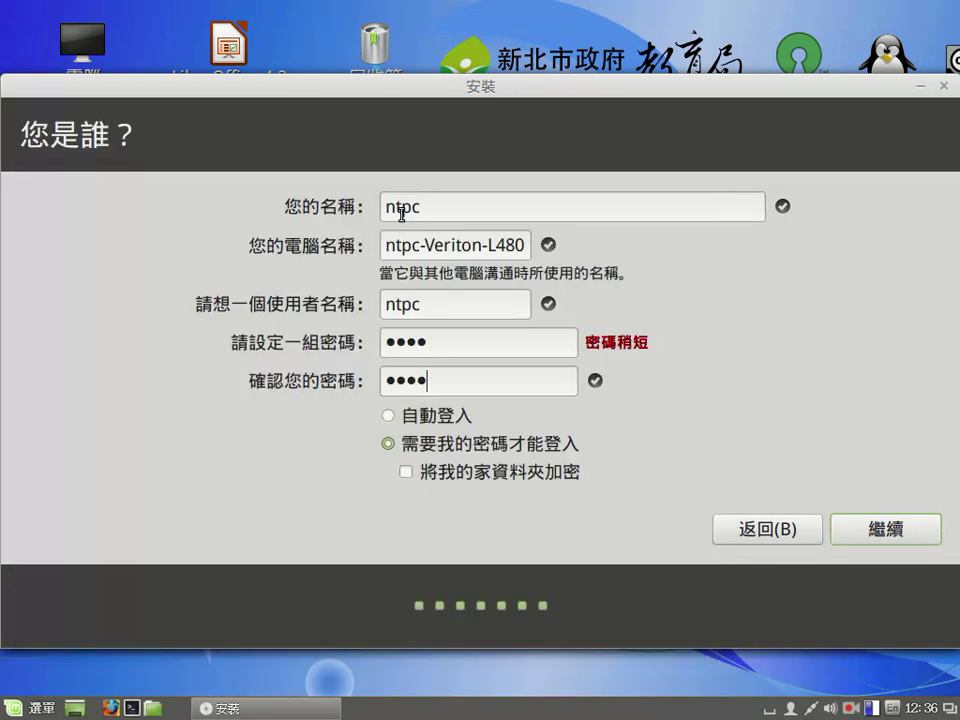
left_click(443, 205)
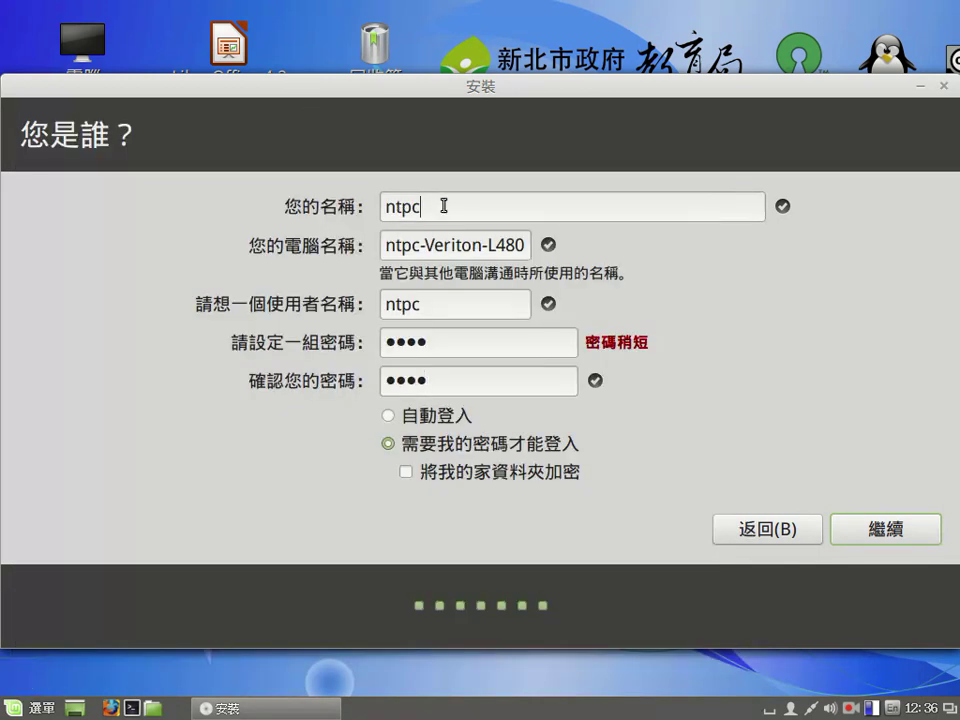
Step: Check the username and password-confirmation fields, then submit the account details to run the installation
left_click(443, 308)
left_click(451, 378)
left_click(920, 535)
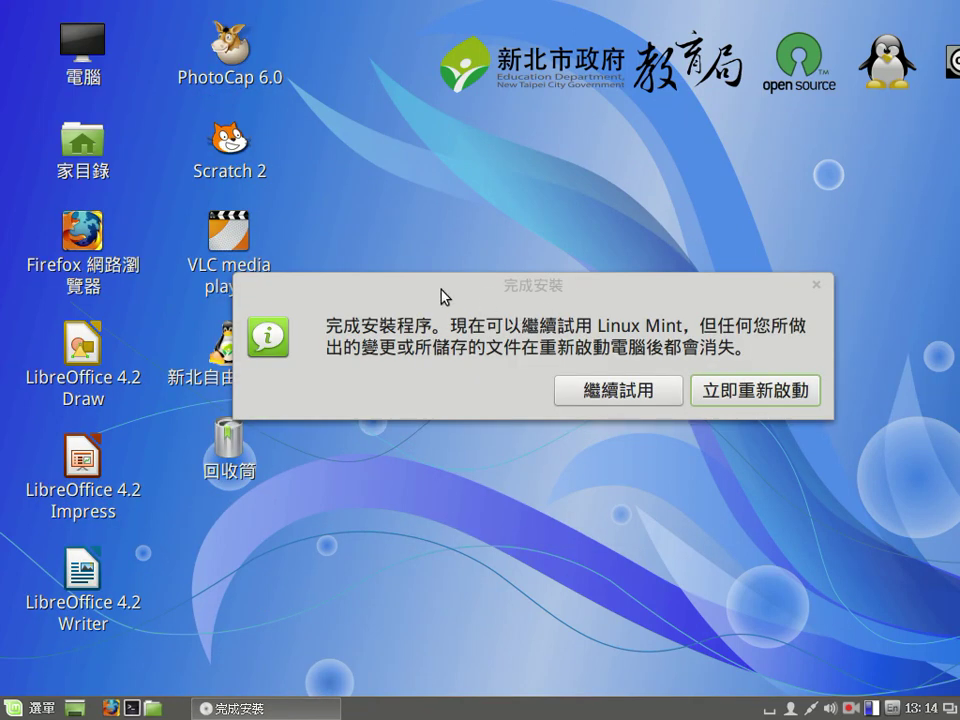
left_click_drag(445, 296, 464, 319)
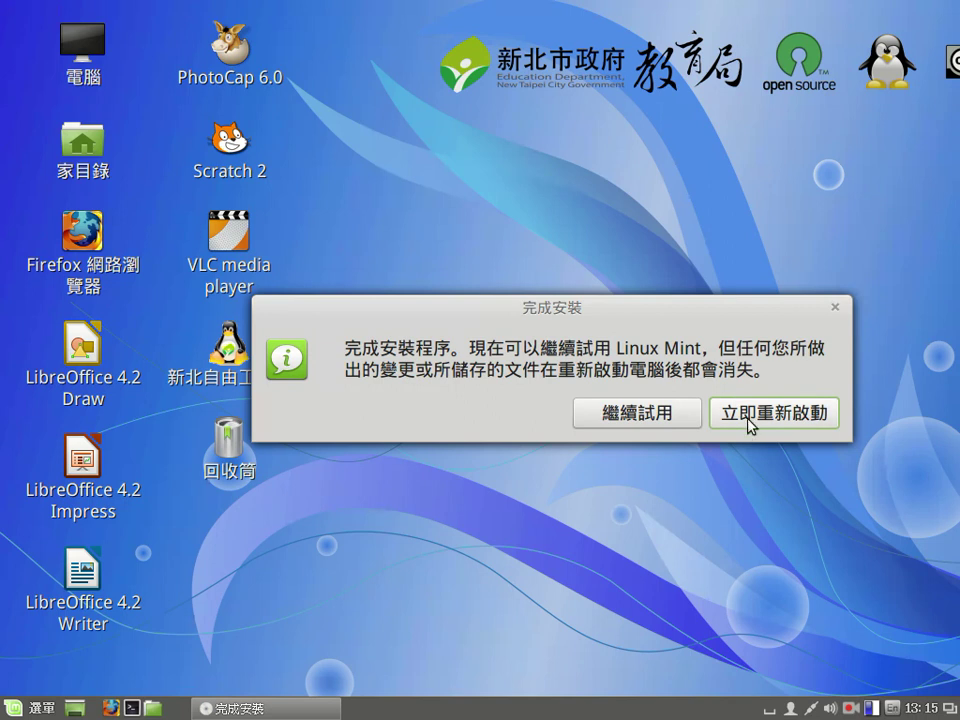
left_click(750, 425)
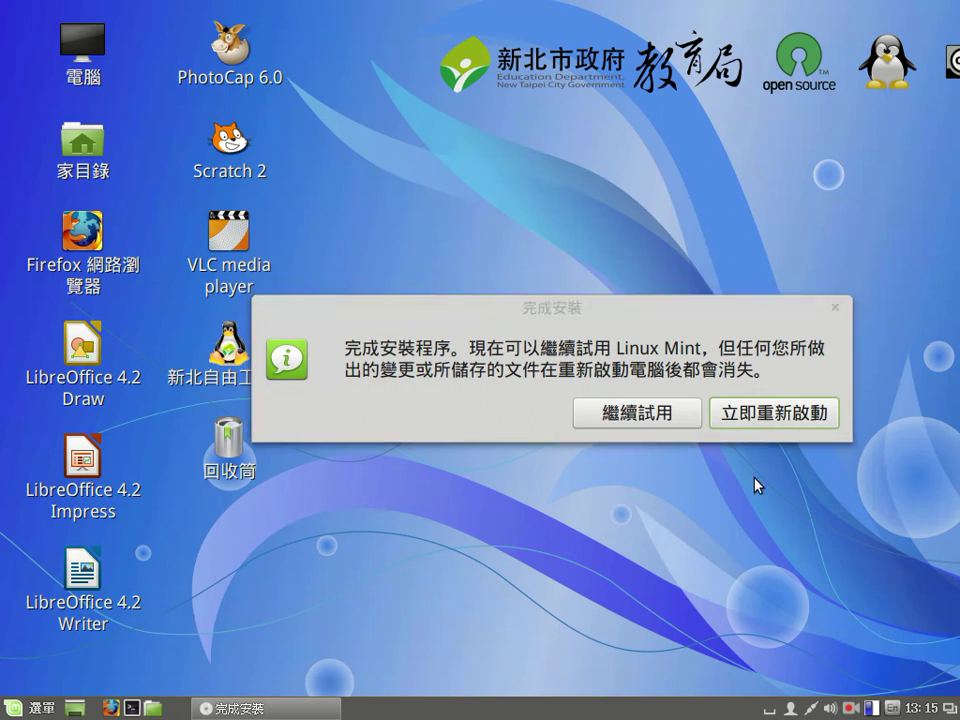